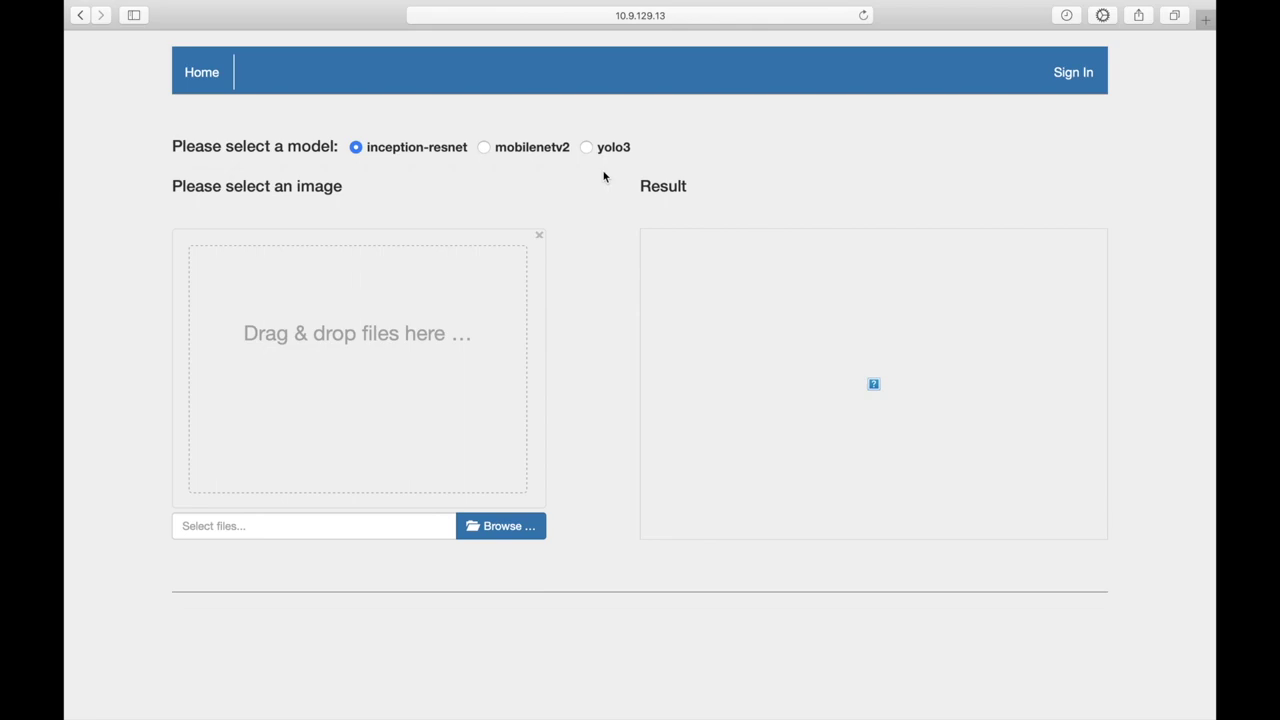
# Step: Analyse IMG_6011.JPG with inception-resnet (Happy 0.93, Surprise 0.06), then select the yolo3 model
pyautogui.click(500, 531)
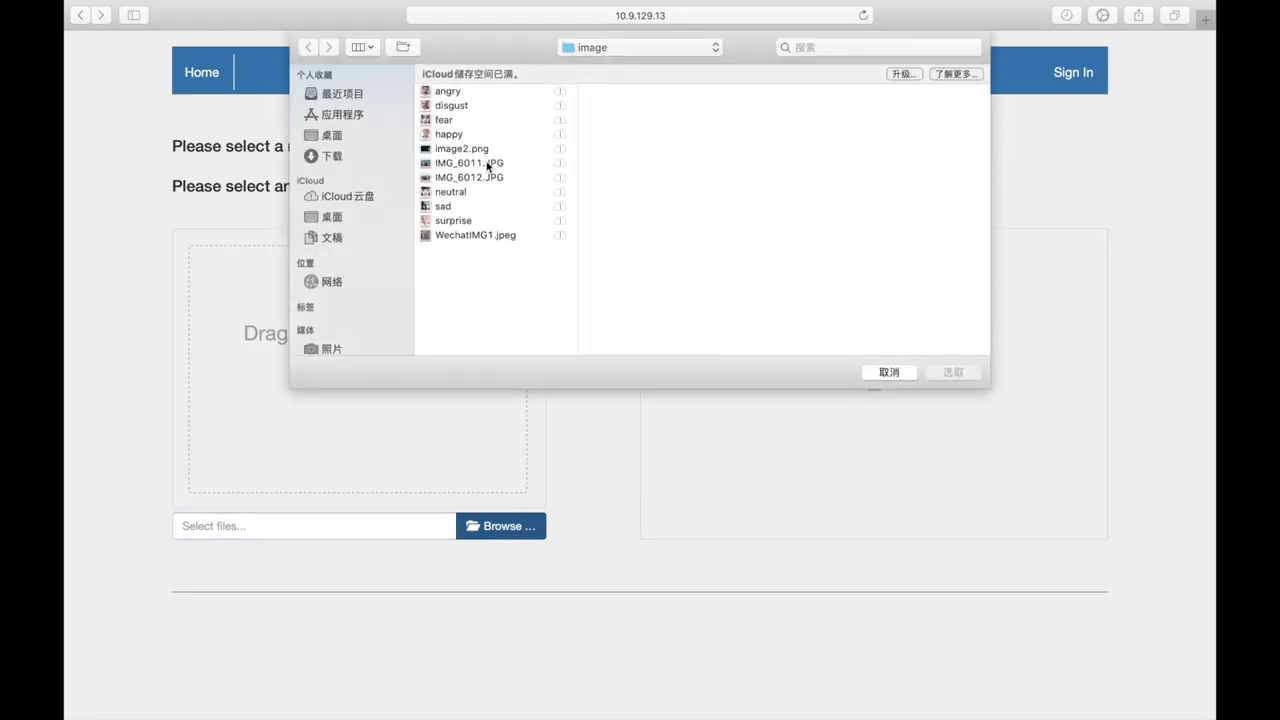
pyautogui.doubleClick(487, 167)
pyautogui.click(427, 527)
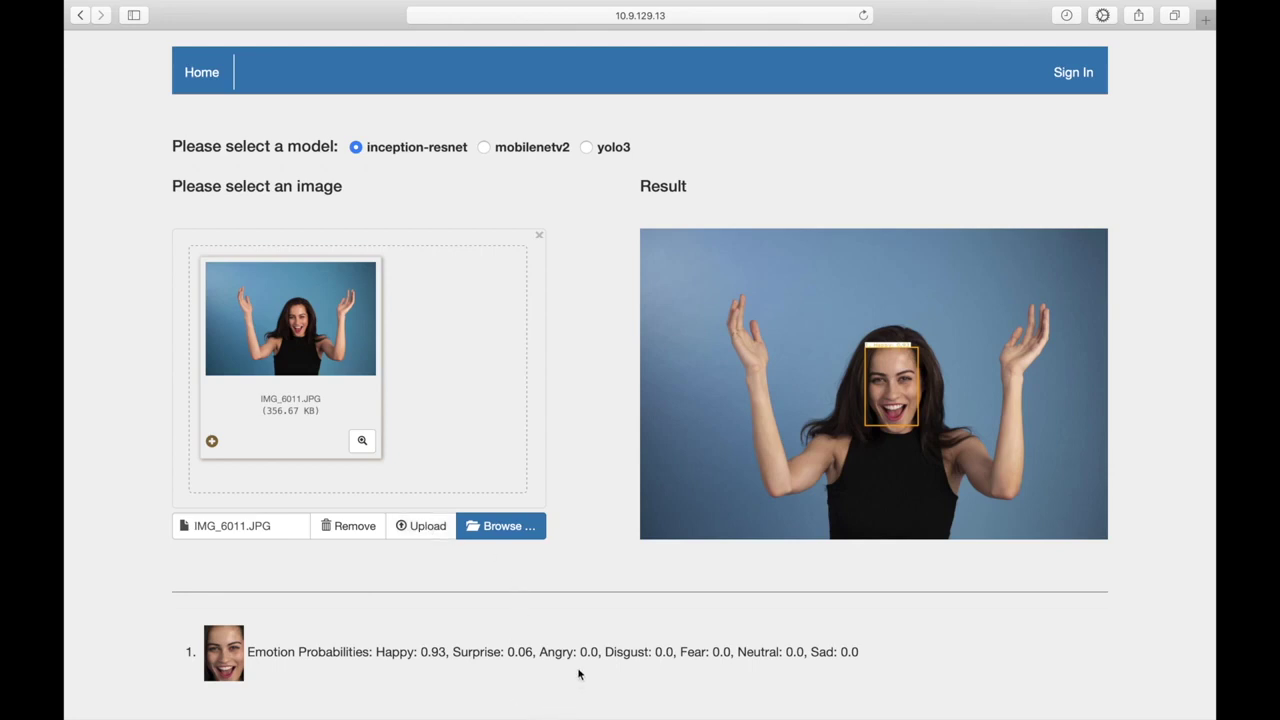
pyautogui.click(586, 148)
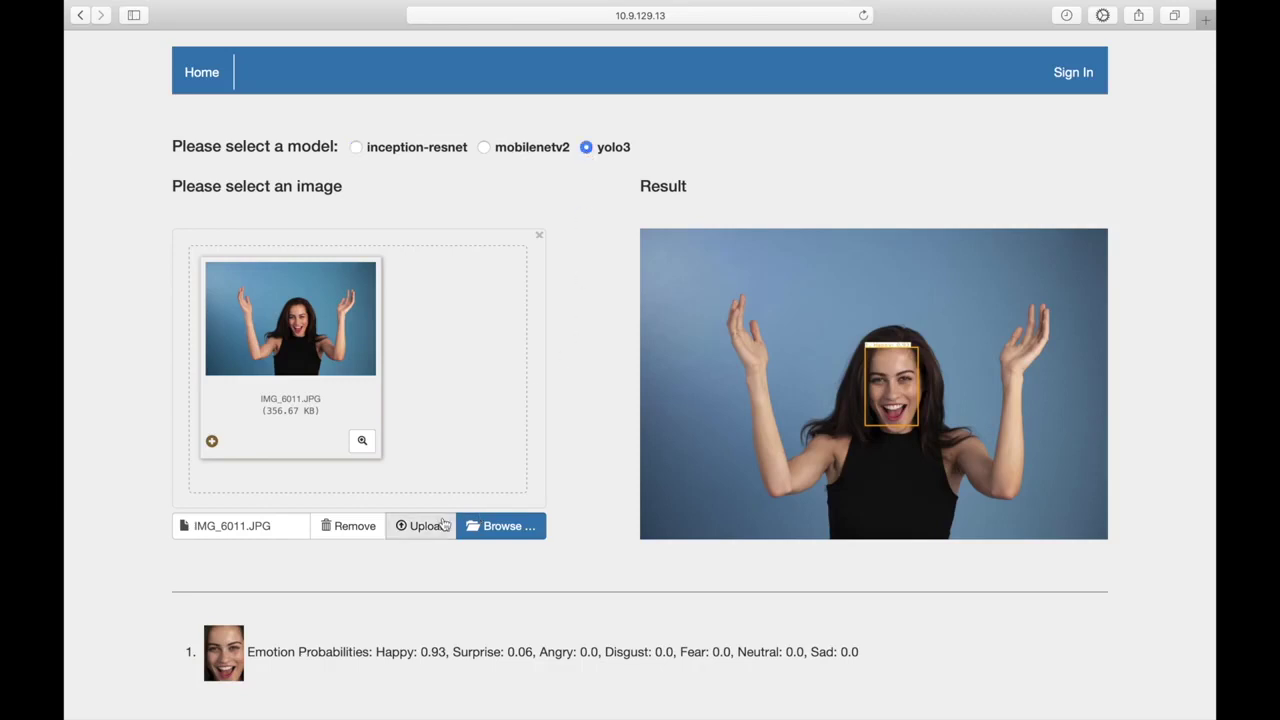
# Step: Re-run the photo with yolo3, getting Happiness 0.83, then go to the sign-in page
pyautogui.click(429, 530)
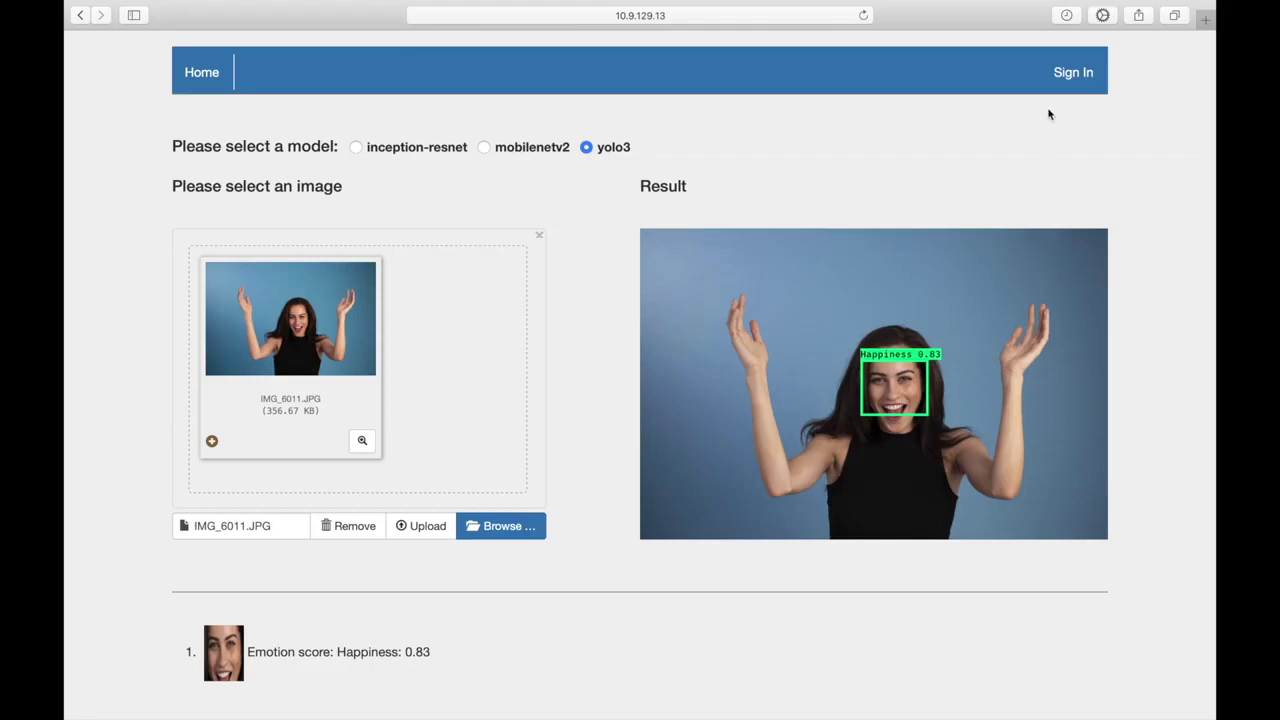
pyautogui.click(1068, 78)
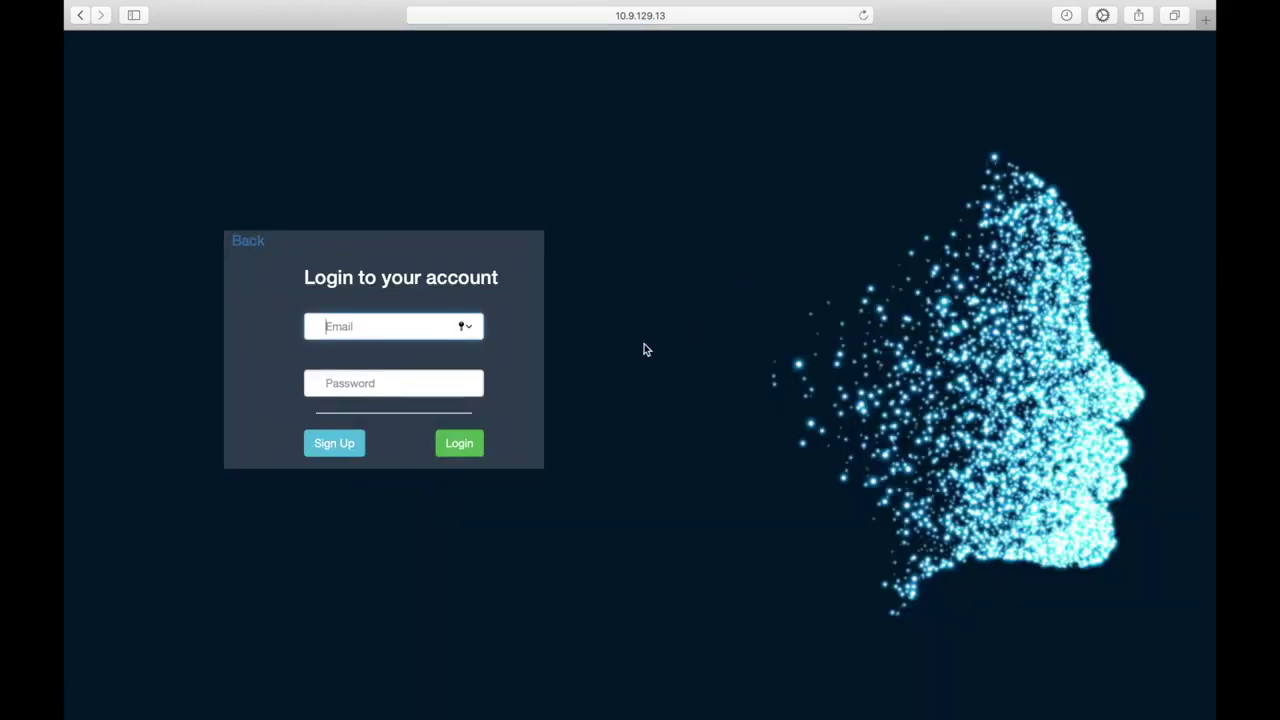
# Step: Register a new account with an email address and the same password entered twice
pyautogui.click(357, 446)
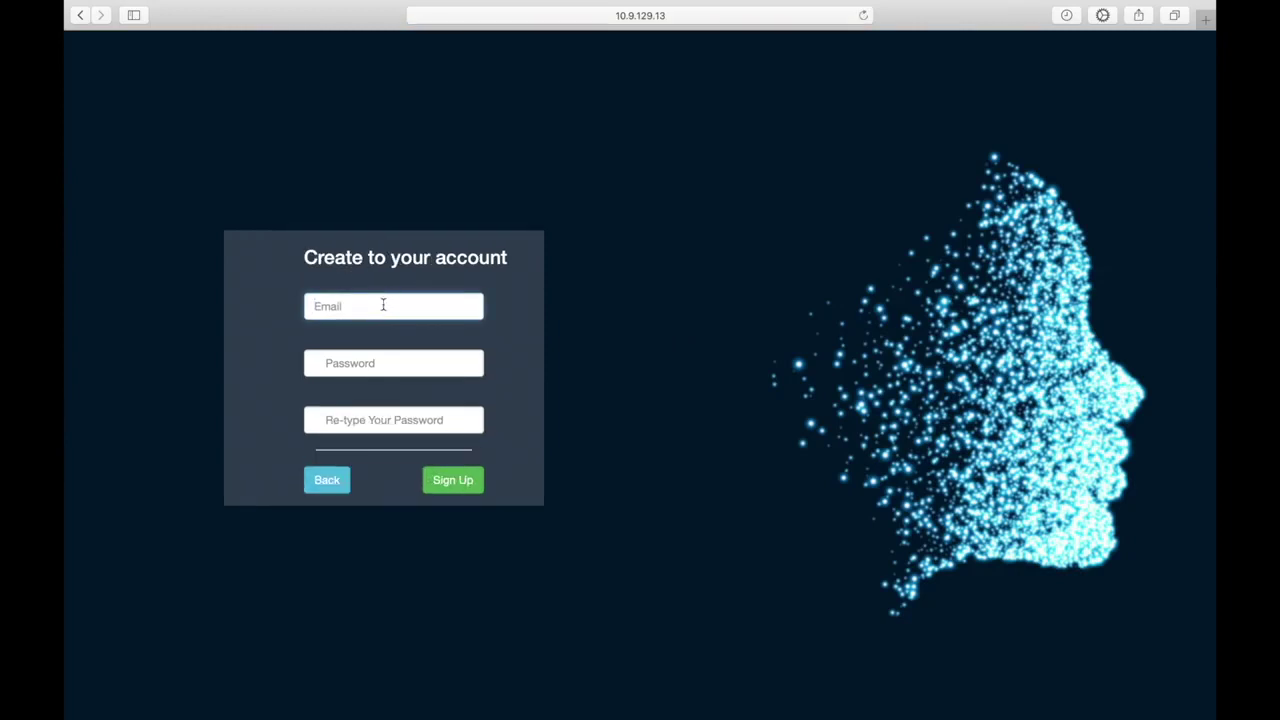
pyautogui.write('test3@gmail.com')
pyautogui.press('Tab')
pyautogui.write('123456')
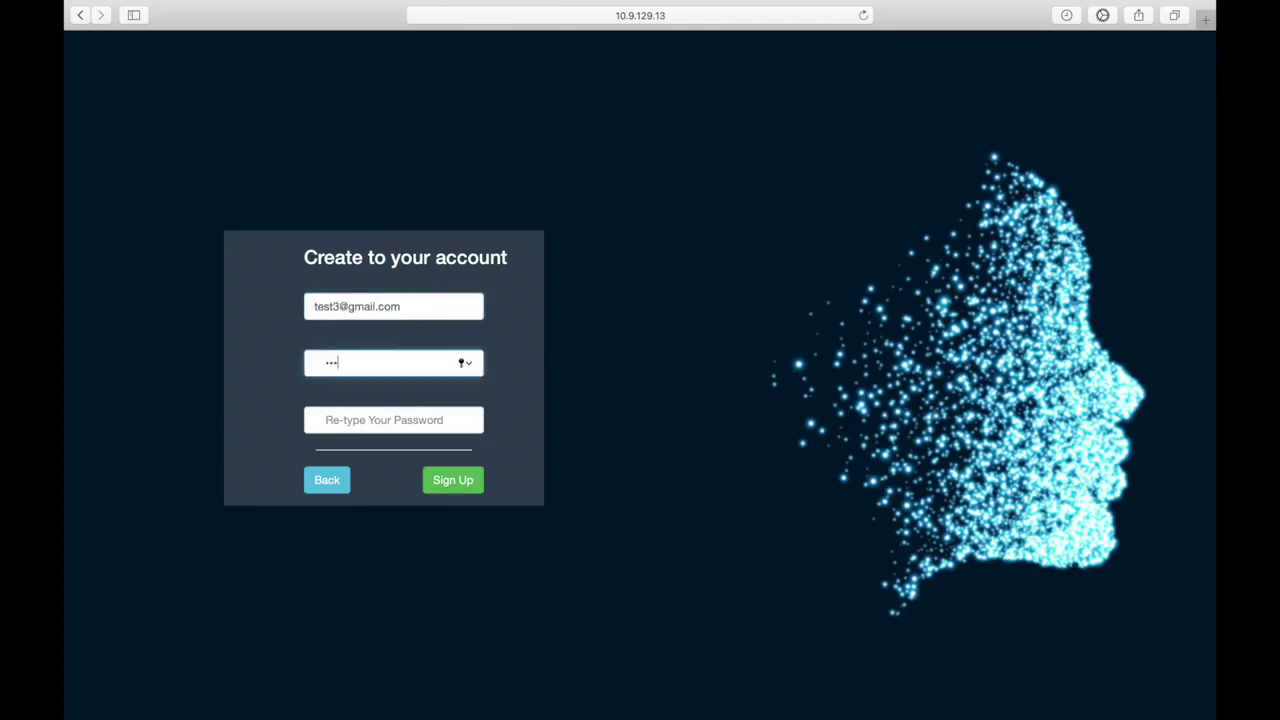
pyautogui.click(360, 425)
pyautogui.write('123456')
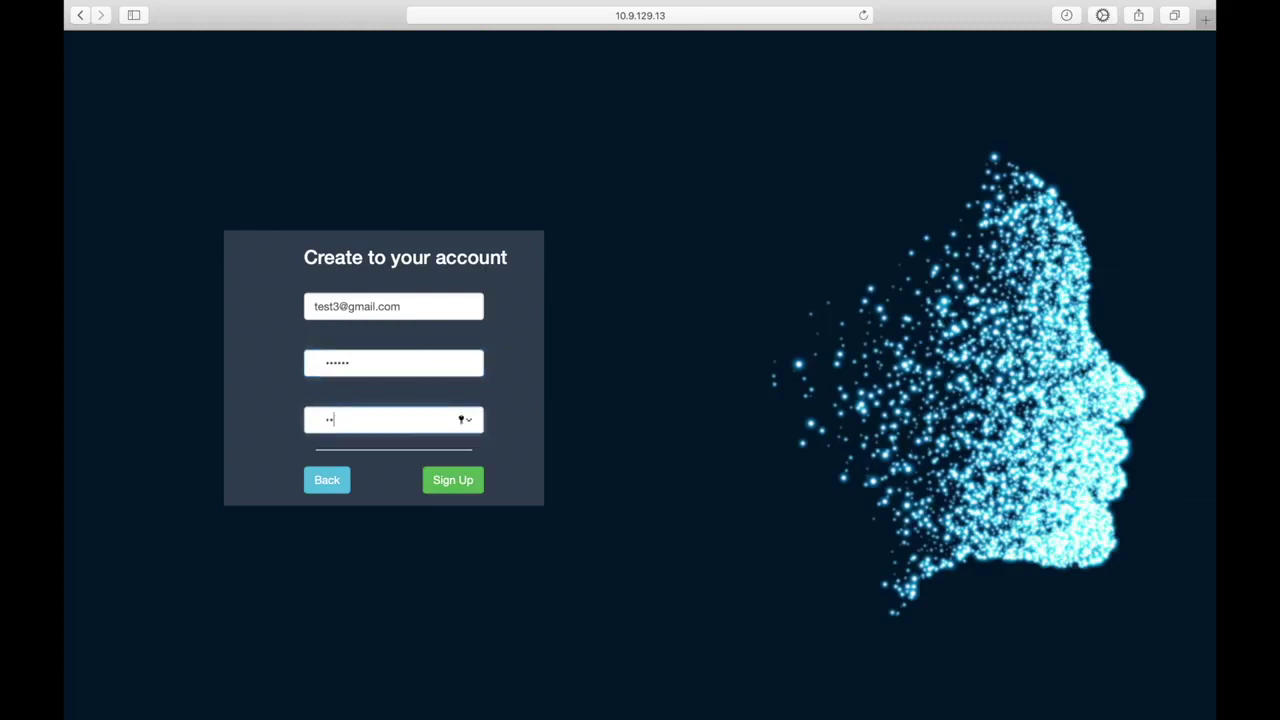
pyautogui.click(446, 480)
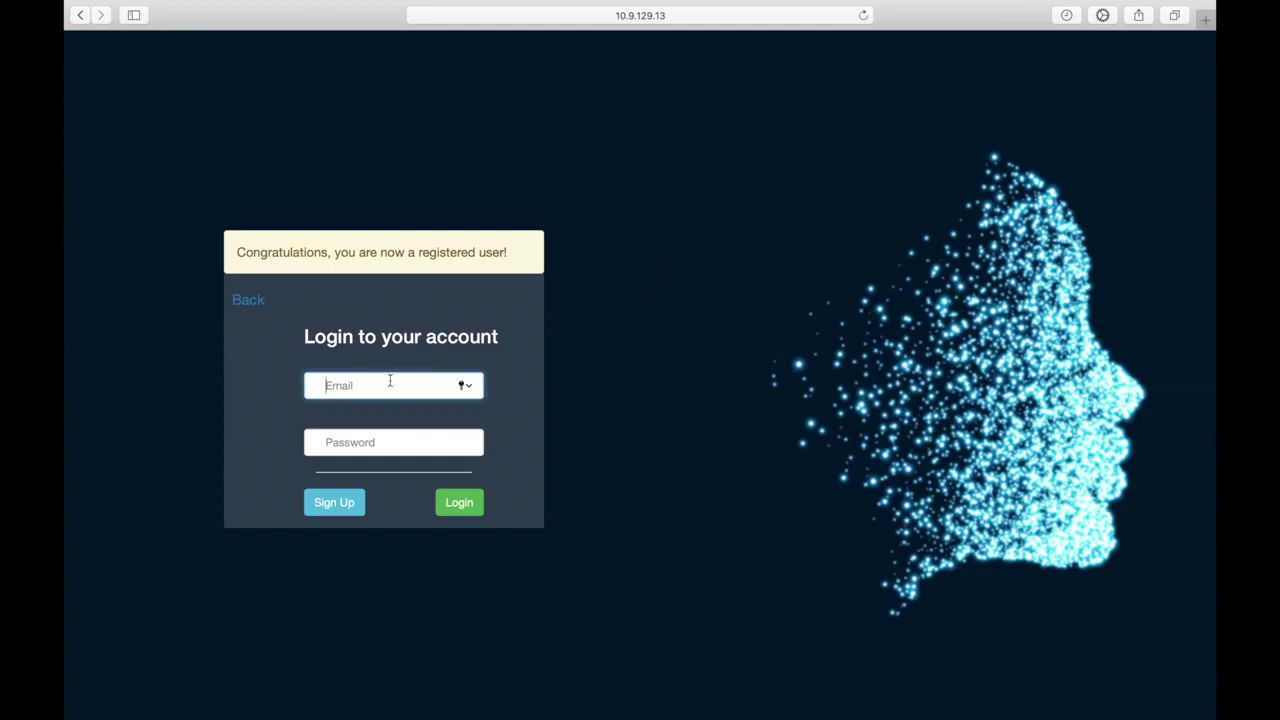
# Step: Log in with the new account's email address and password
pyautogui.write('test3@gmail.com')
pyautogui.press('Tab')
pyautogui.write('123456')
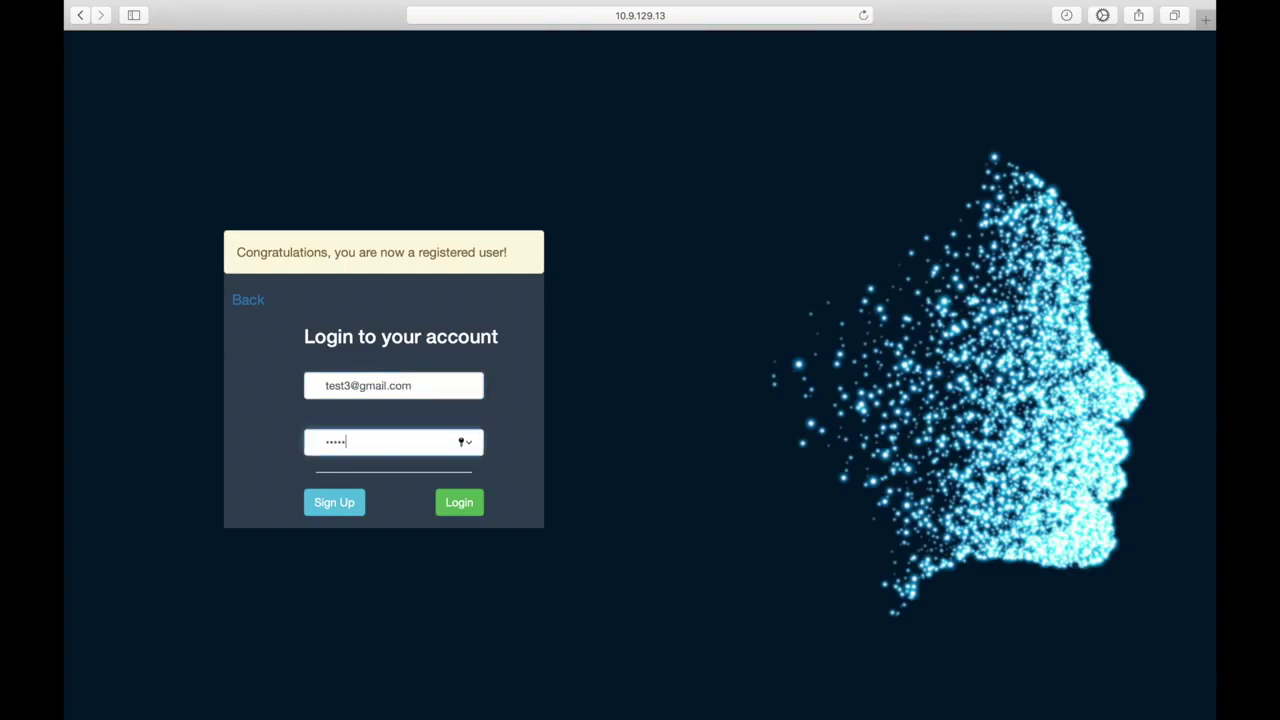
pyautogui.click(458, 504)
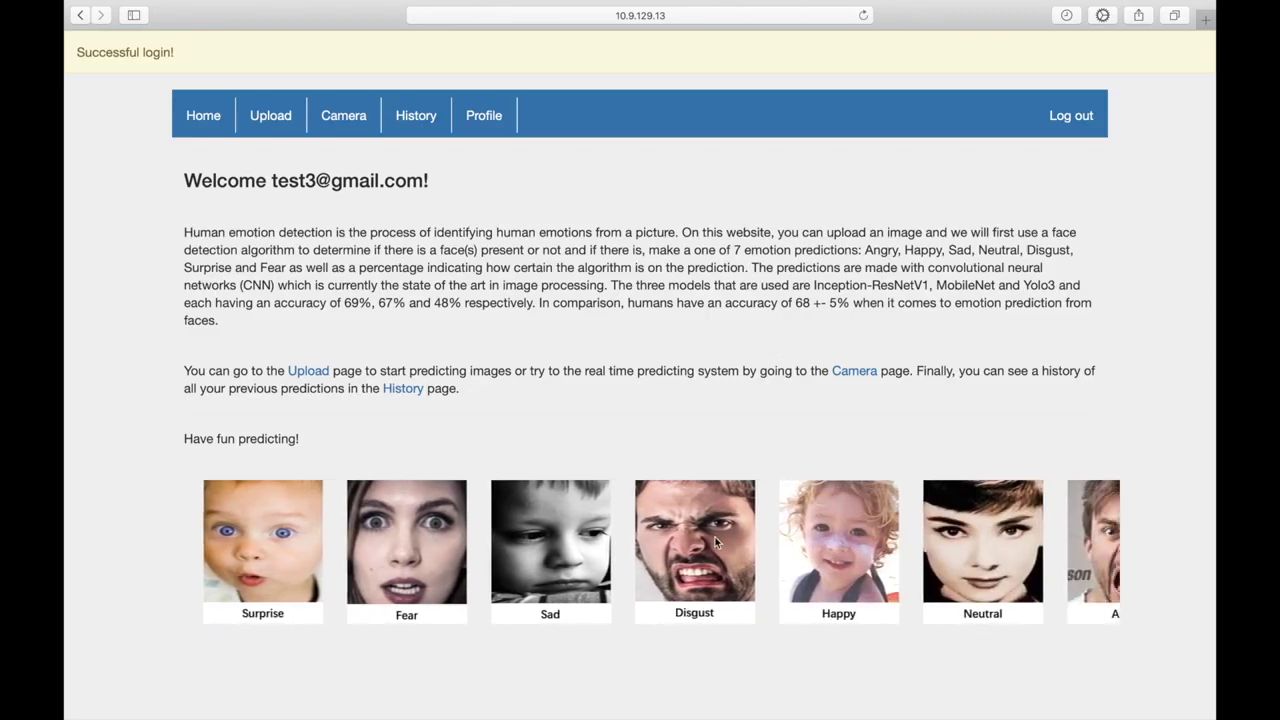
# Step: Go to the Upload page and bring up the image file chooser
pyautogui.click(270, 115)
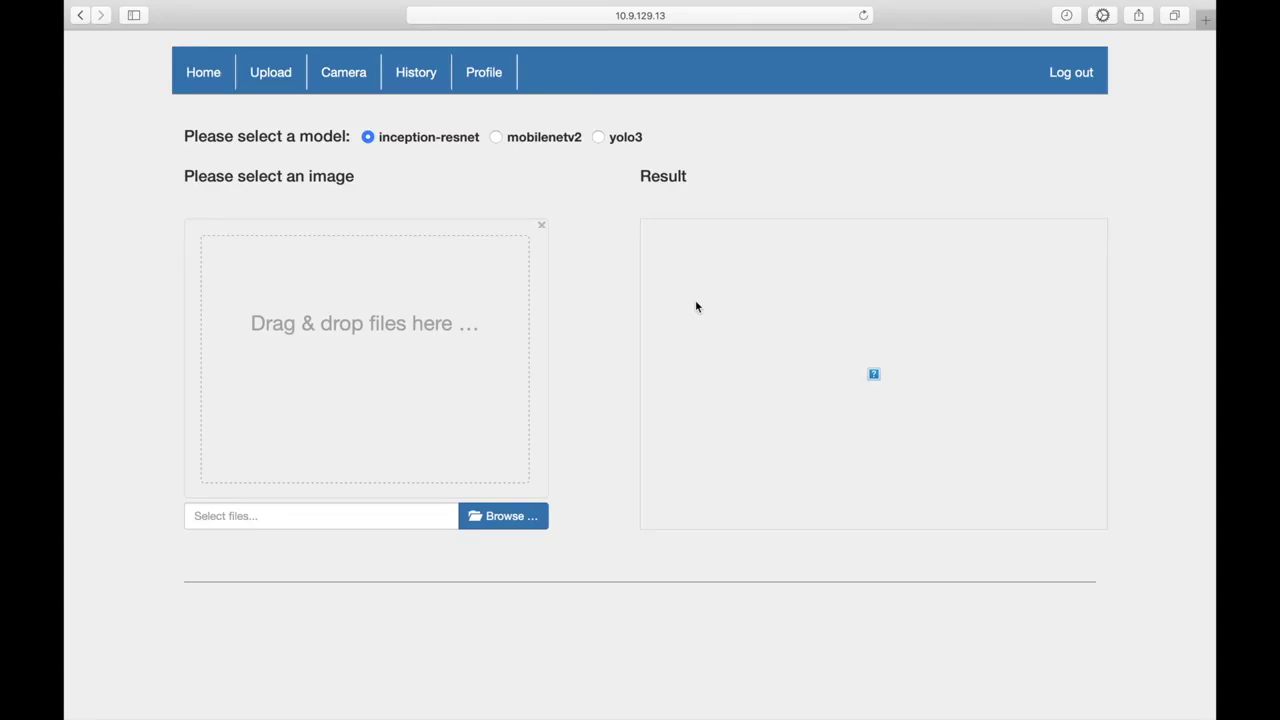
pyautogui.click(500, 518)
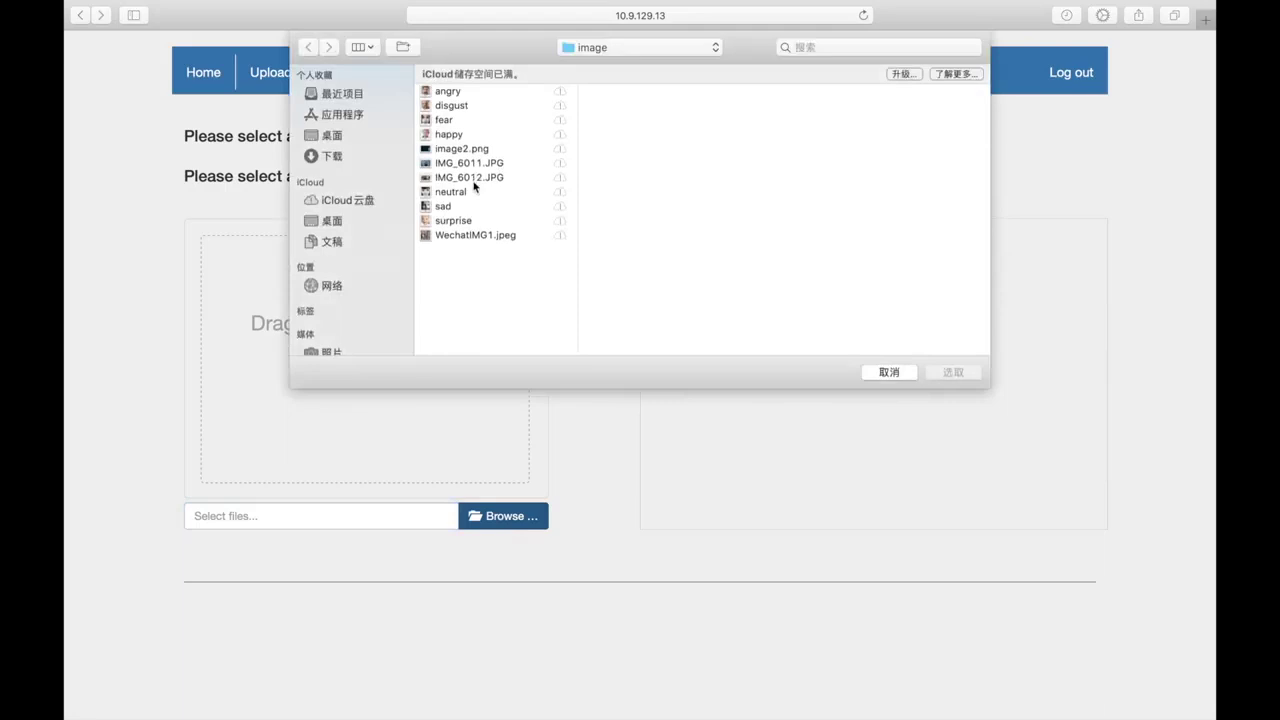
# Step: Analyse group photo IMG_6012.JPG with inception-resnet and review the 21 faces' emotion probabilities
pyautogui.click(477, 178)
pyautogui.doubleClick(490, 184)
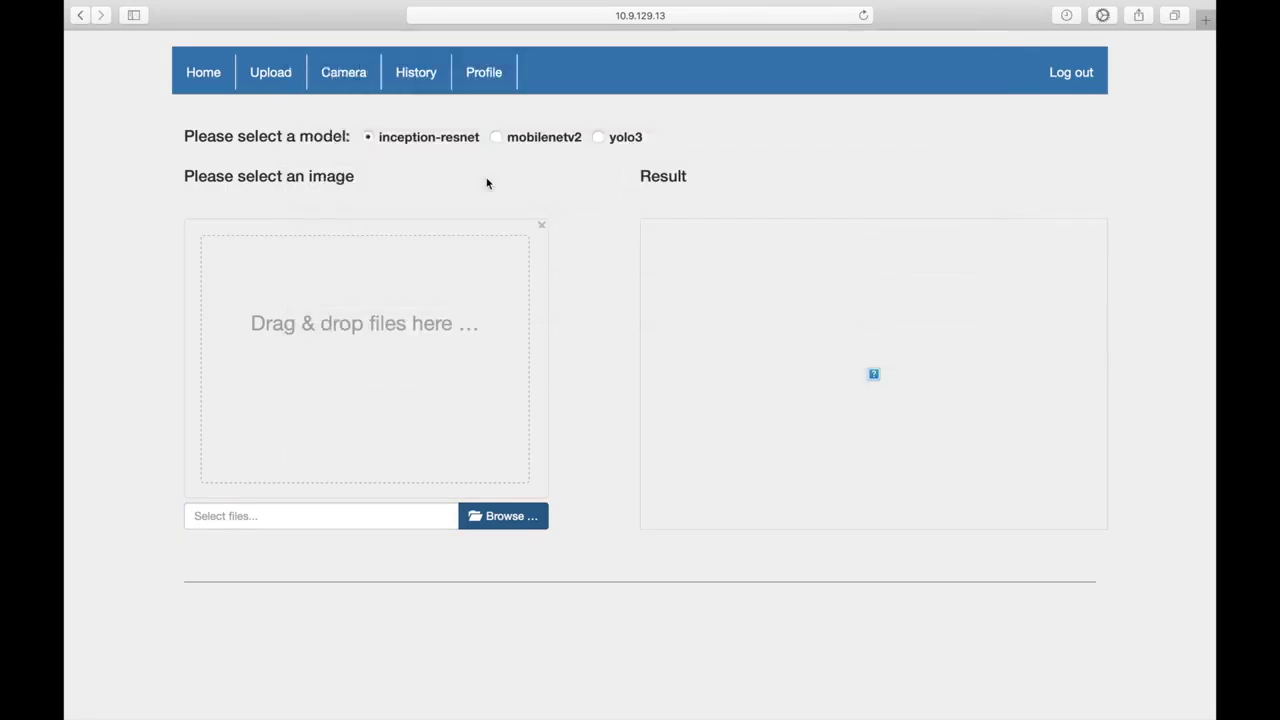
pyautogui.click(424, 516)
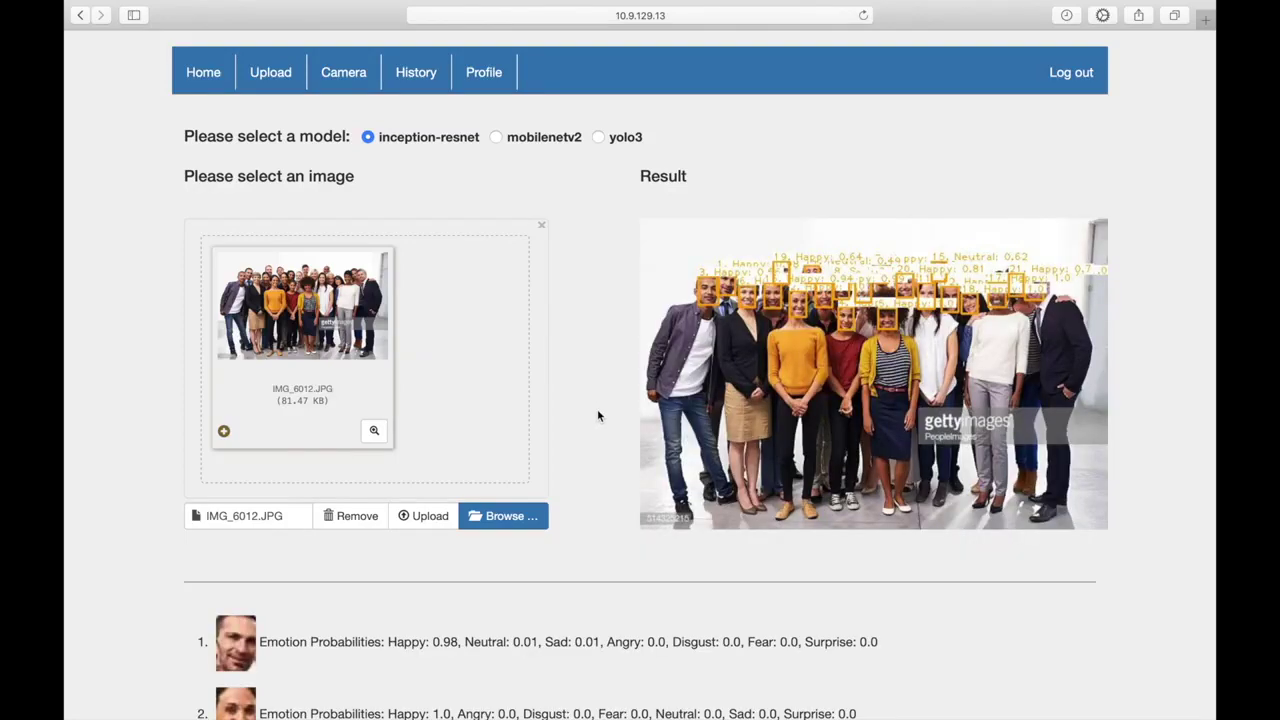
pyautogui.scroll(-1, 598, 416)
pyautogui.scroll(-10, 605, 388)
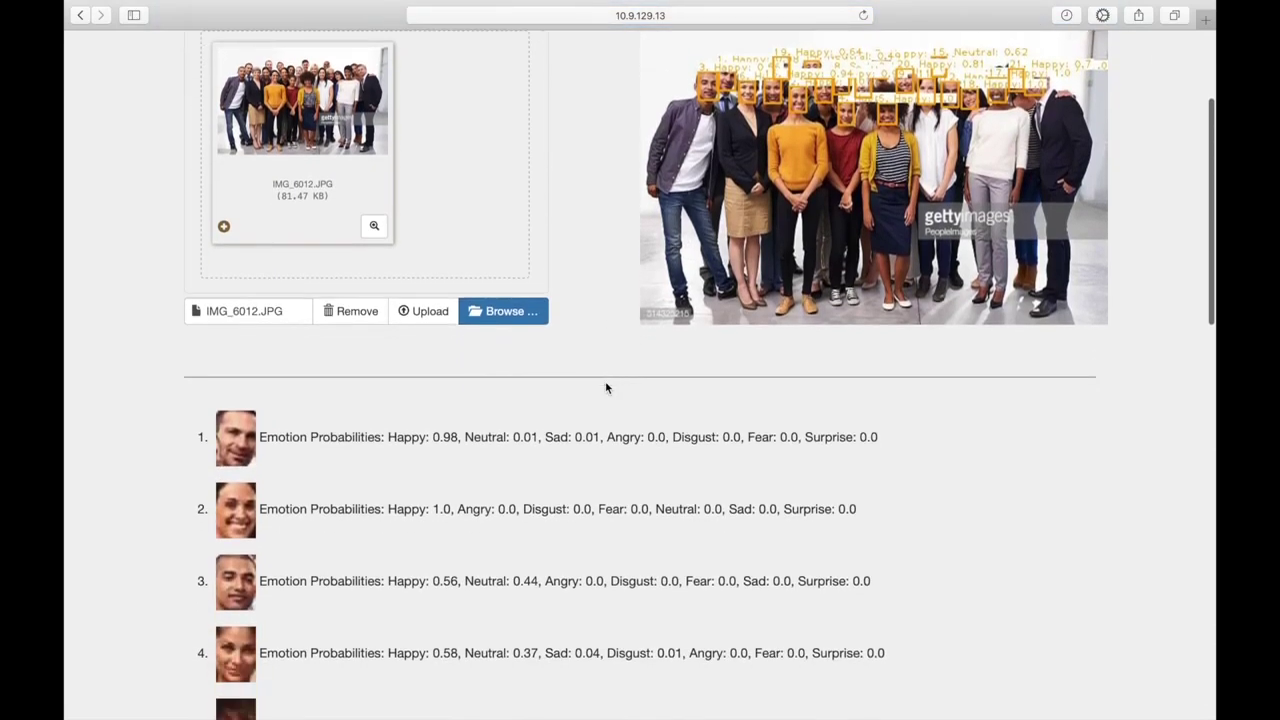
pyautogui.scroll(-15, 605, 388)
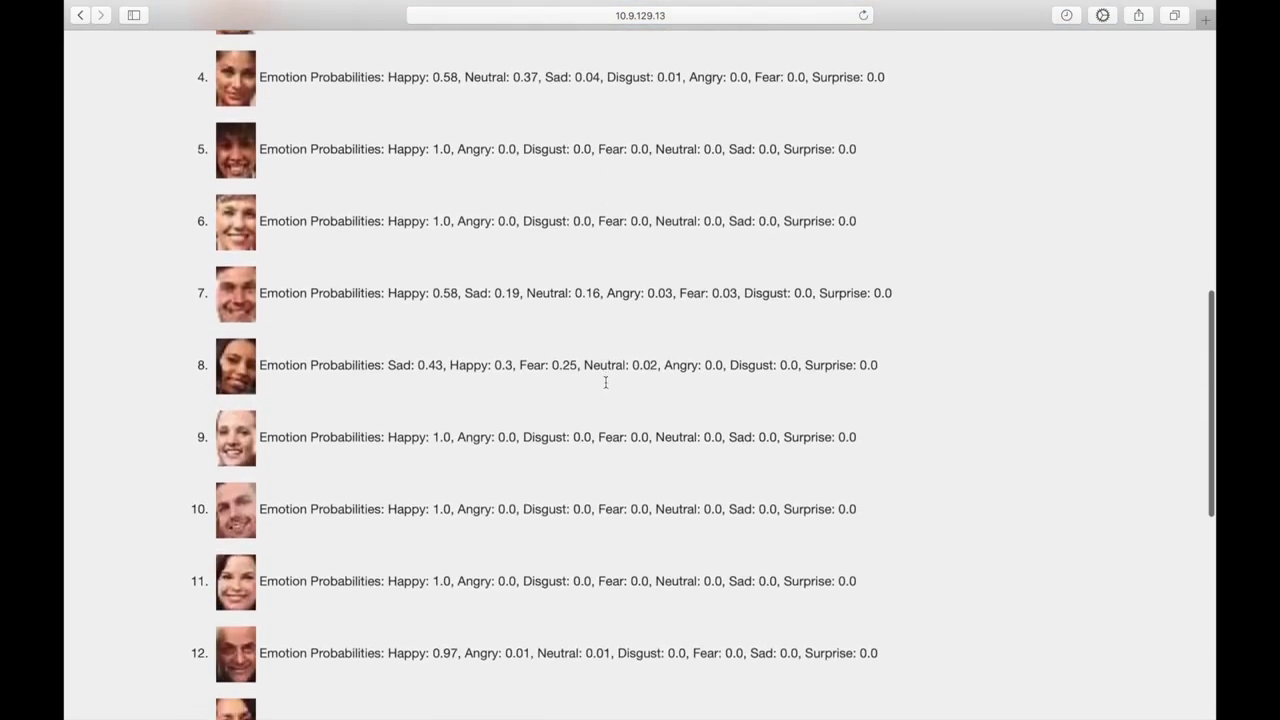
pyautogui.scroll(-6, 605, 385)
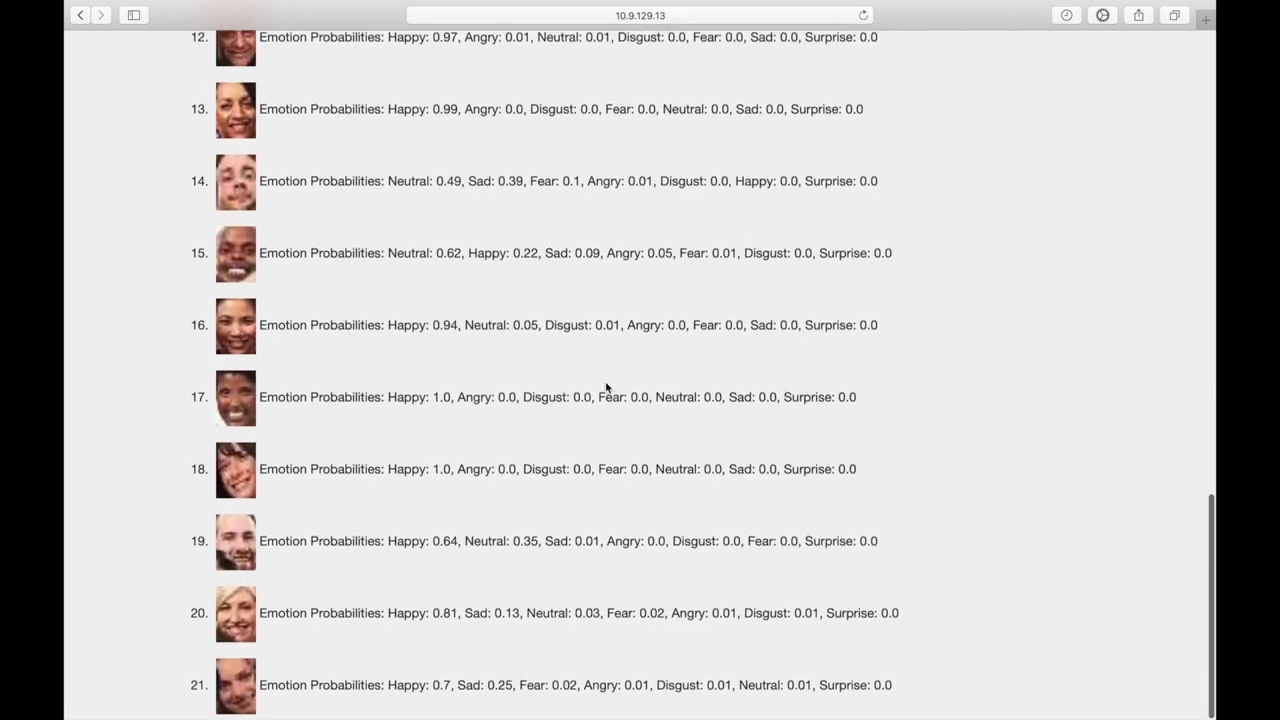
pyautogui.scroll(20, 605, 385)
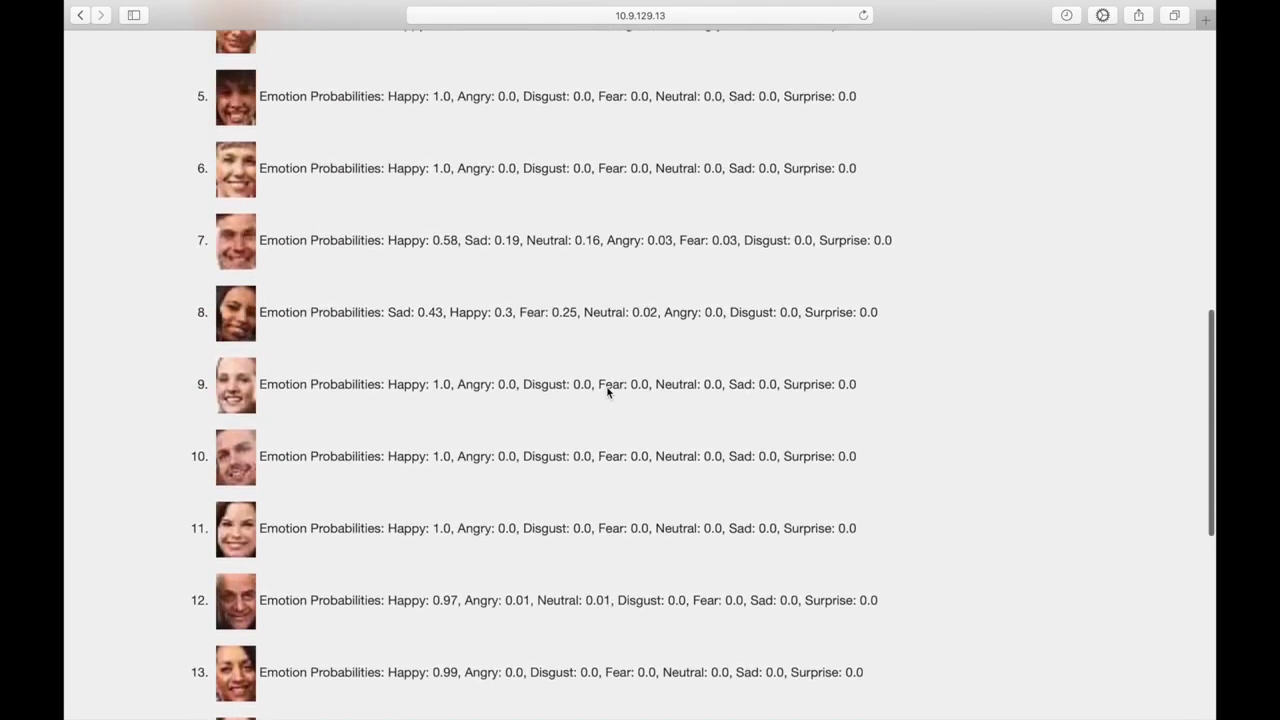
pyautogui.scroll(6, 606, 392)
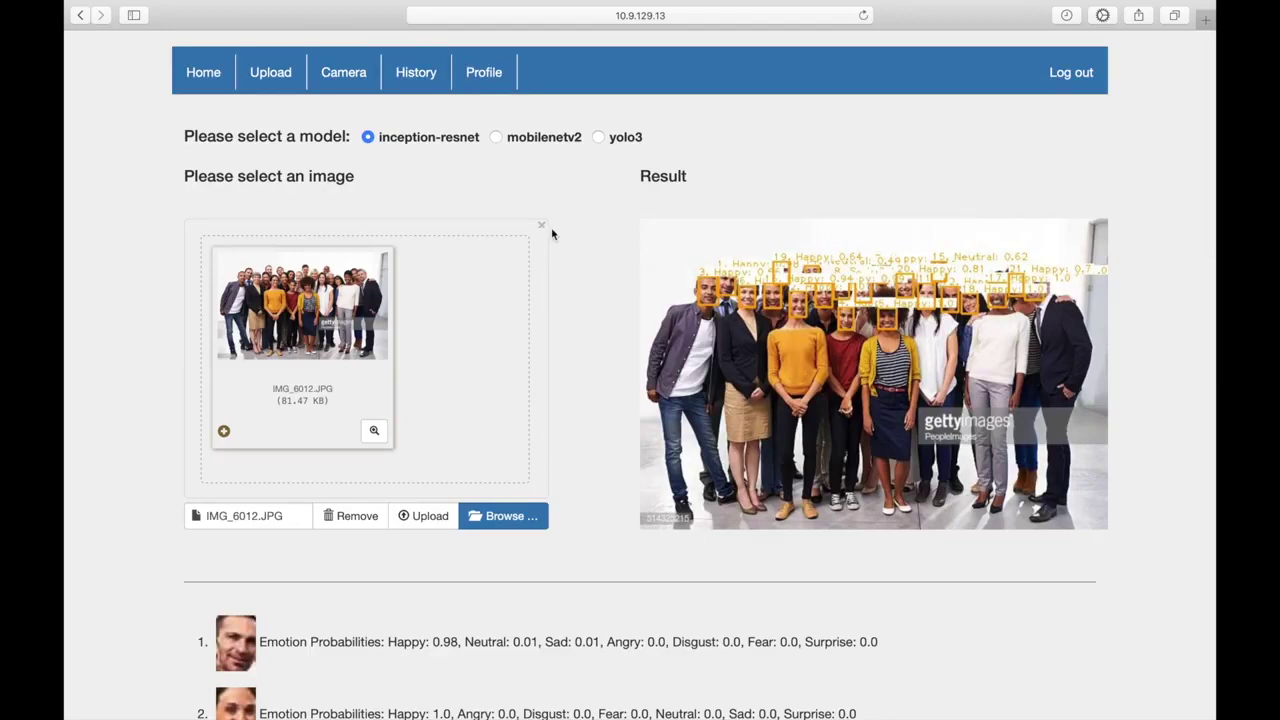
# Step: Review the History page's saved IMG_6012.JPG entry from 2020/02/22-23:44:32 and its per-face results
pyautogui.click(416, 84)
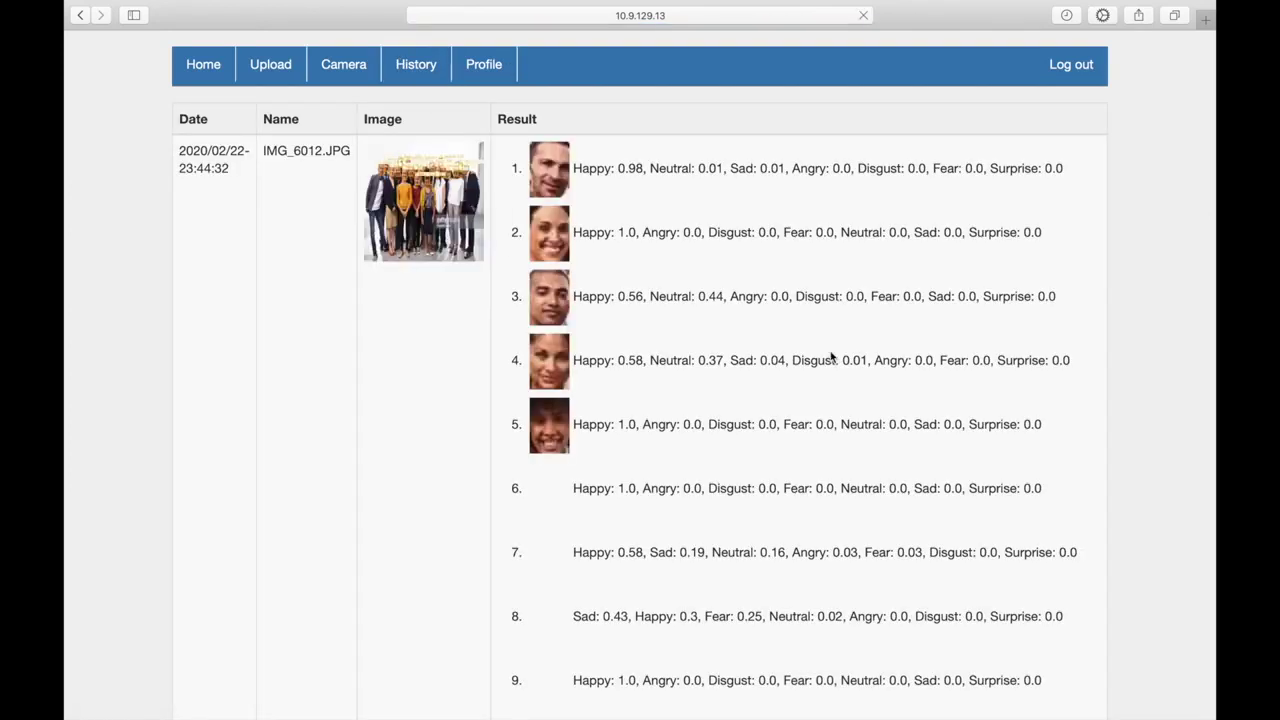
pyautogui.scroll(-2, 1163, 450)
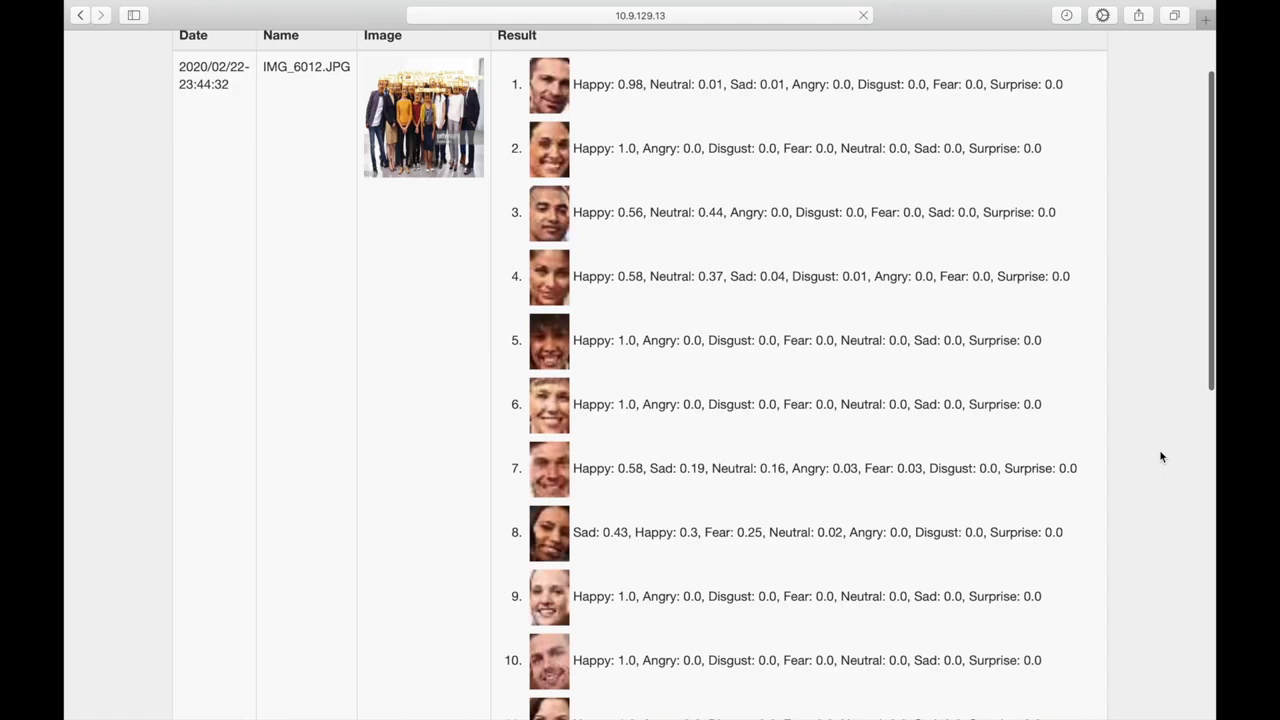
pyautogui.scroll(-5, 1159, 456)
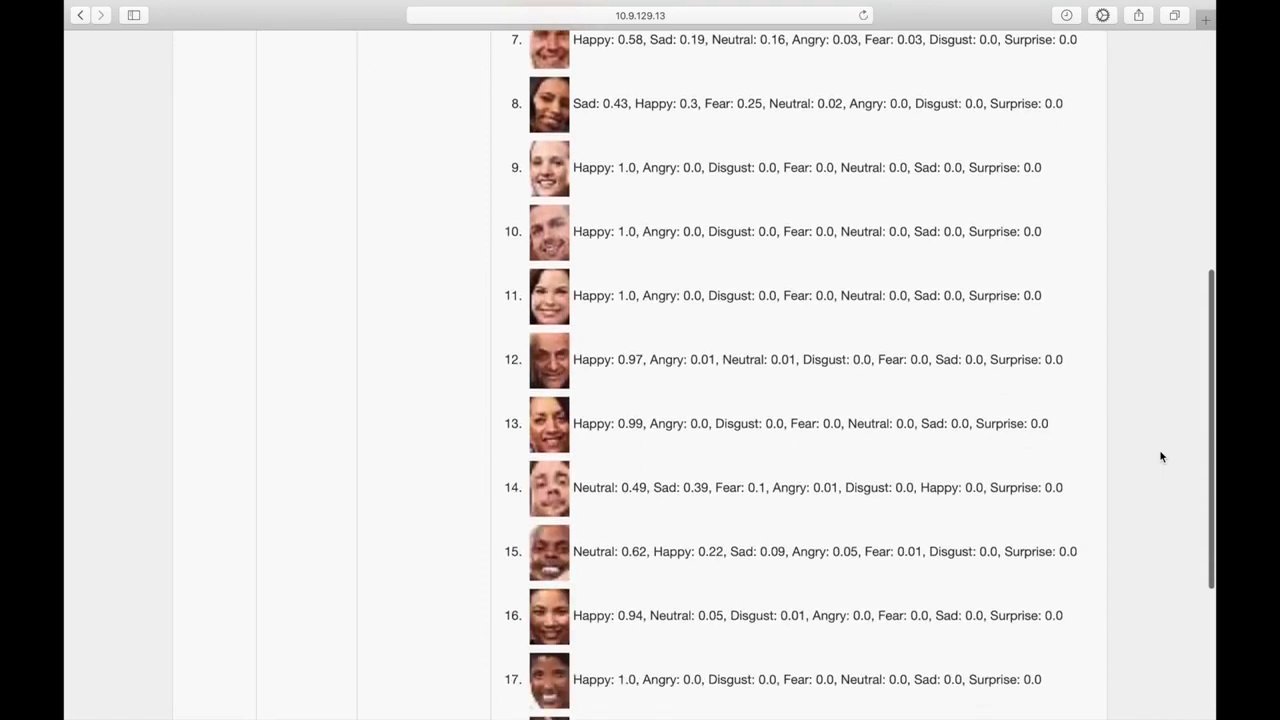
pyautogui.scroll(-3, 1160, 456)
pyautogui.scroll(1, 1160, 456)
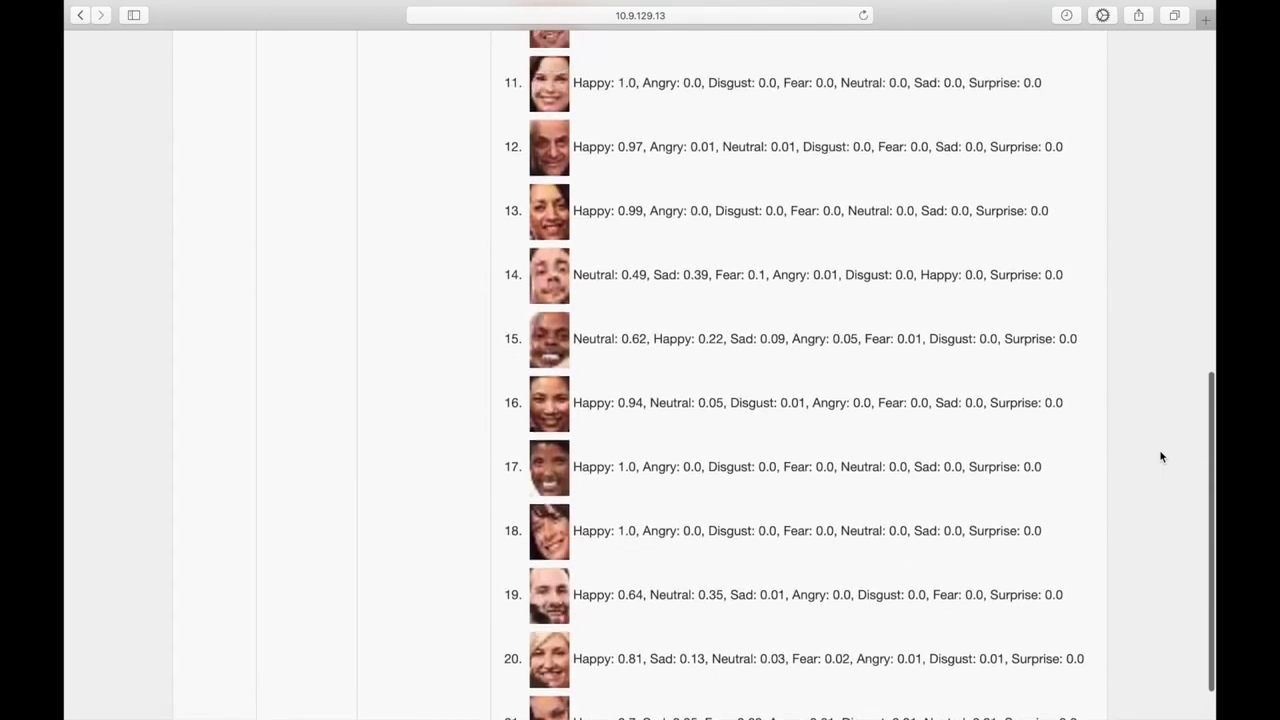
pyautogui.scroll(8, 1160, 456)
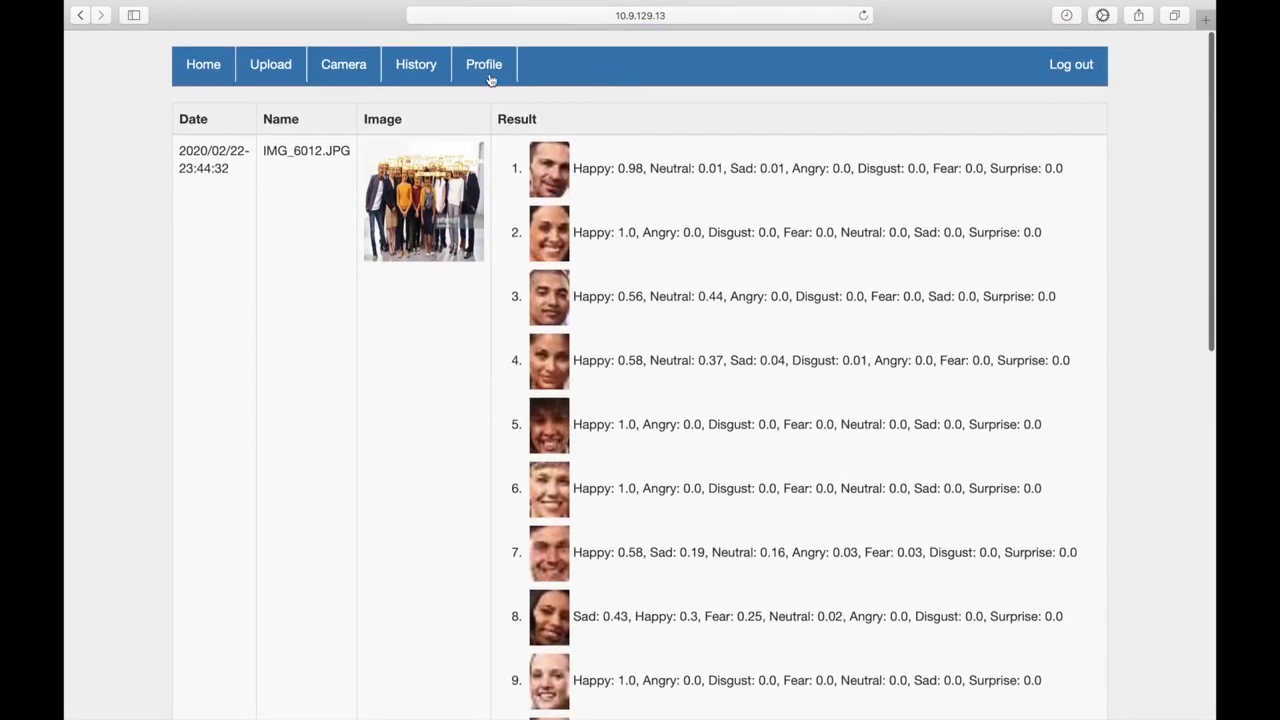
# Step: Check the Profile page and the saved history entry's details, then log out
pyautogui.click(487, 66)
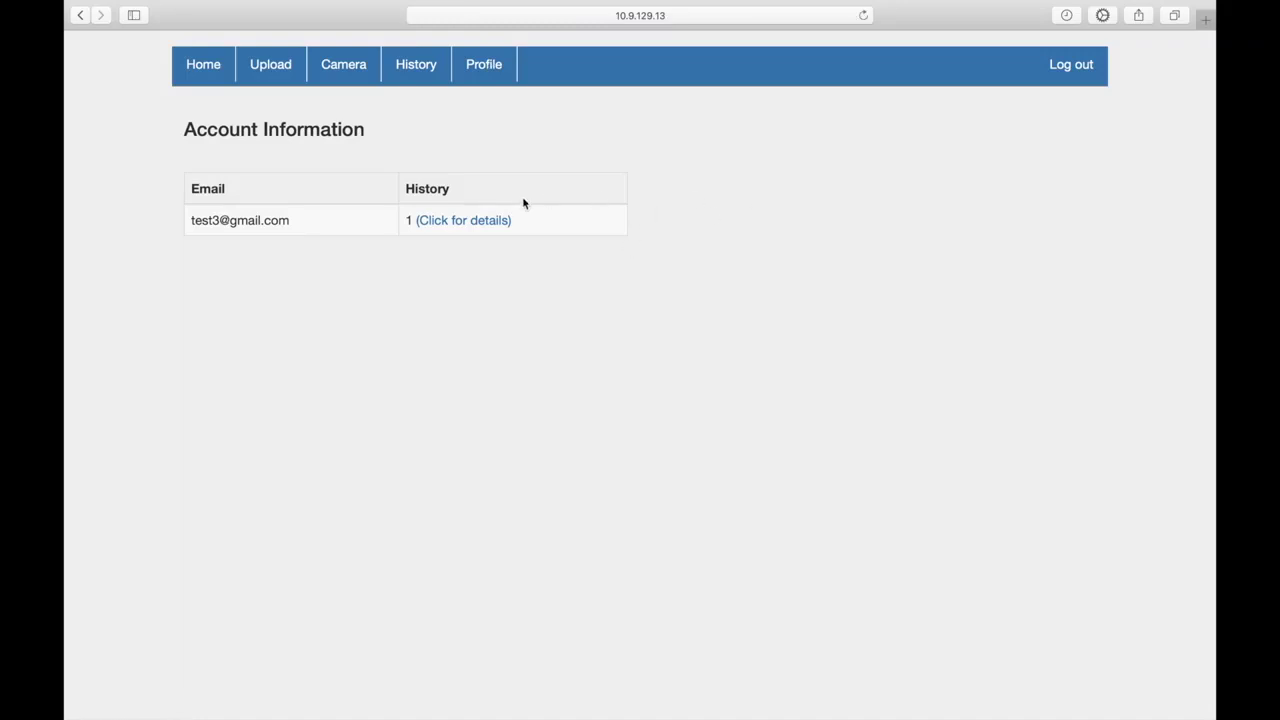
pyautogui.click(483, 221)
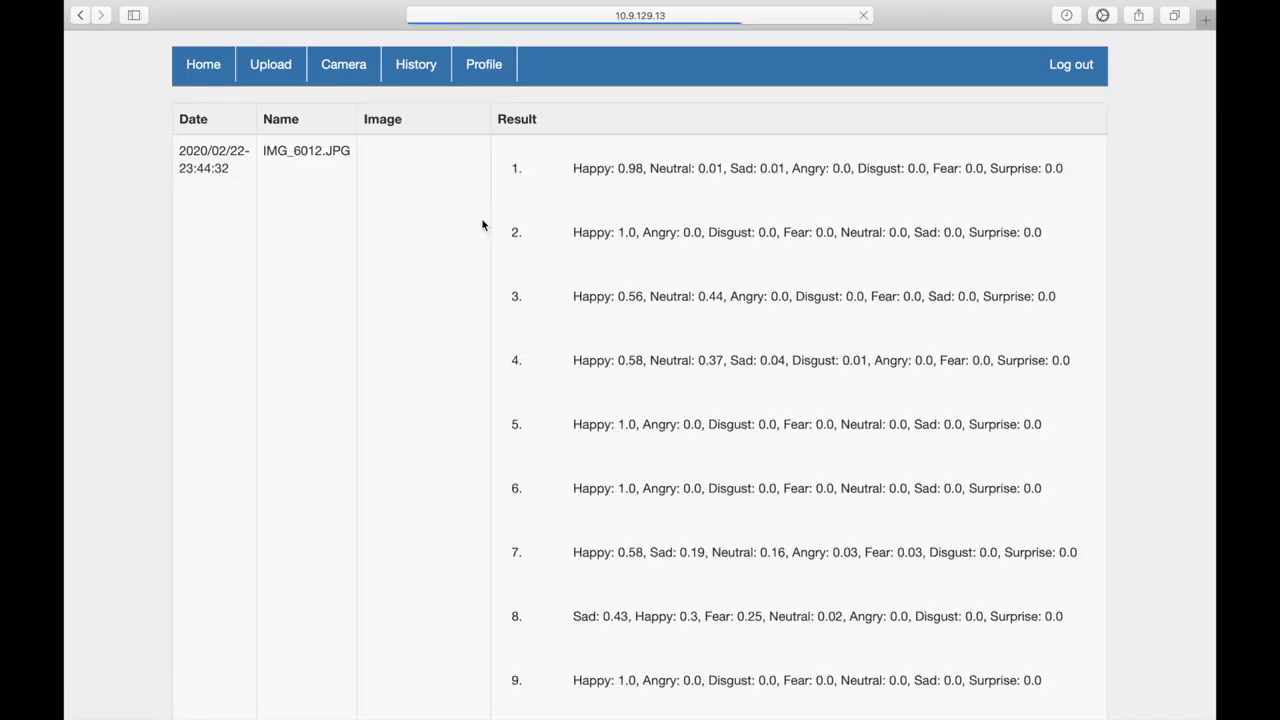
pyautogui.click(486, 76)
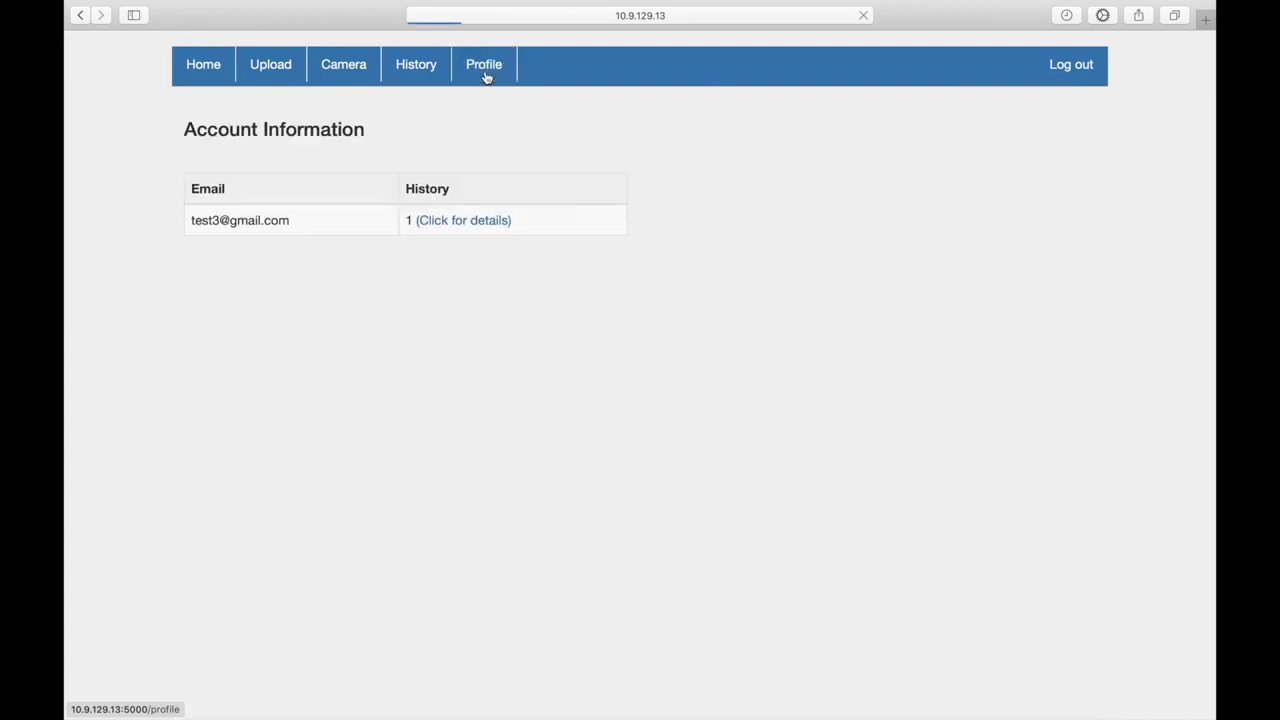
pyautogui.click(1078, 64)
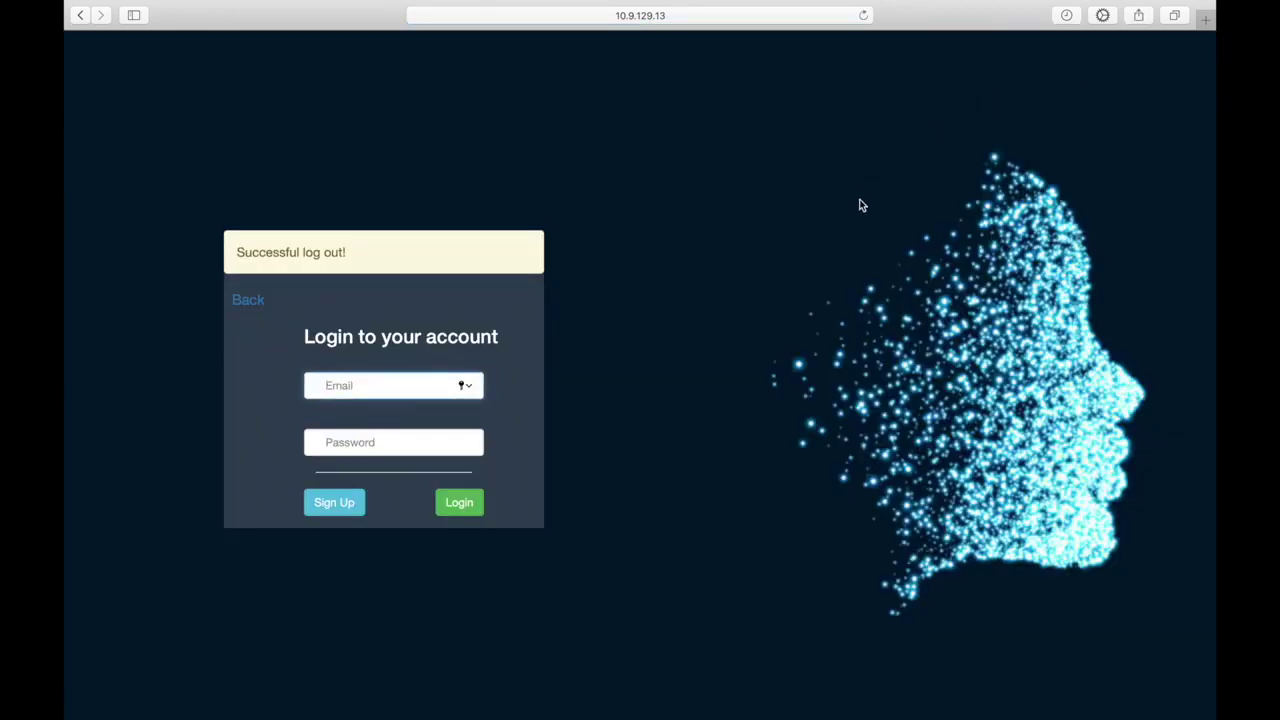